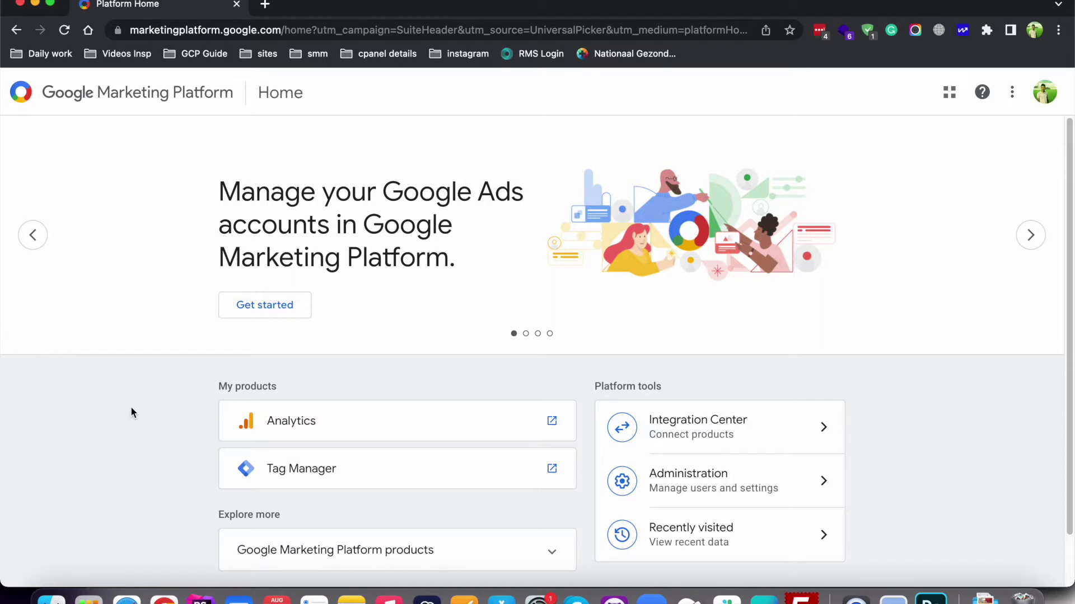
Load analytics.google.com in a new browser tab.
{"action": "left_click", "coordinate": [266, 5]}
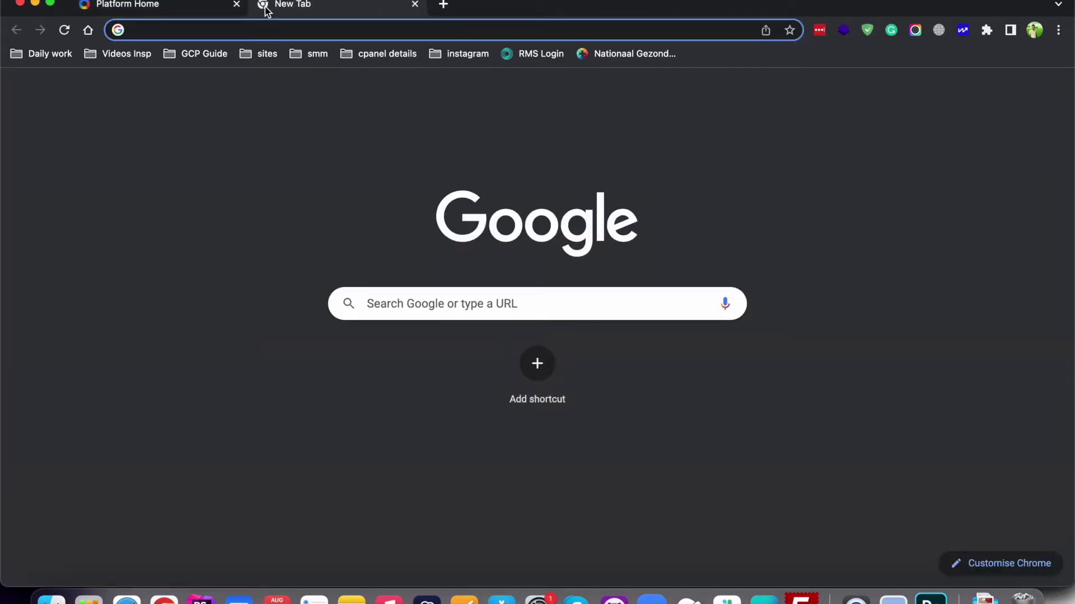
{"action": "type", "text": "anal"}
{"action": "key", "text": "Return"}
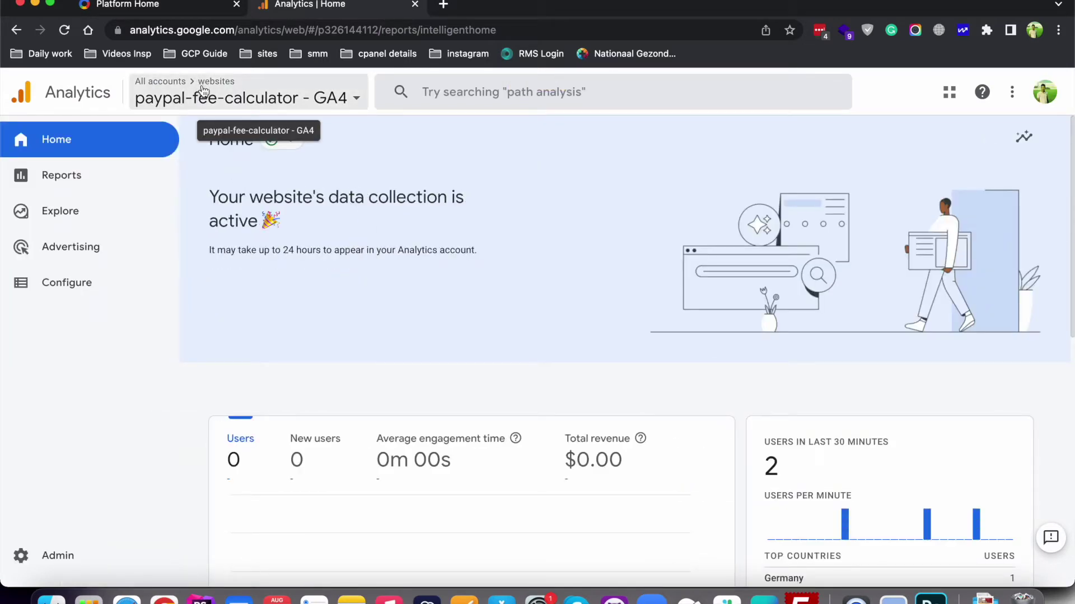
{"action": "left_click", "coordinate": [348, 104]}
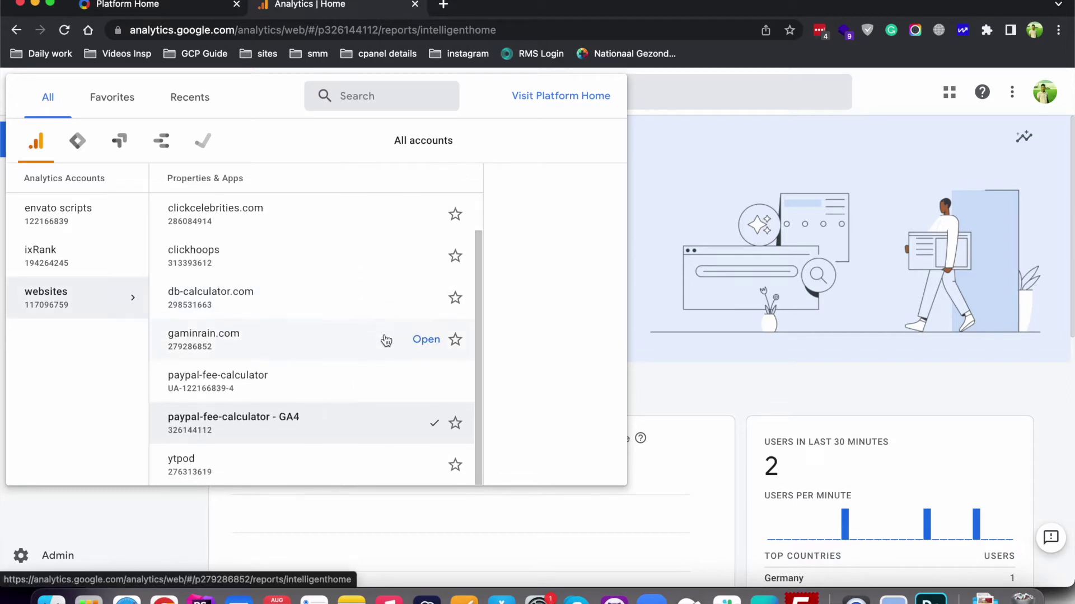
{"action": "left_click", "coordinate": [278, 393]}
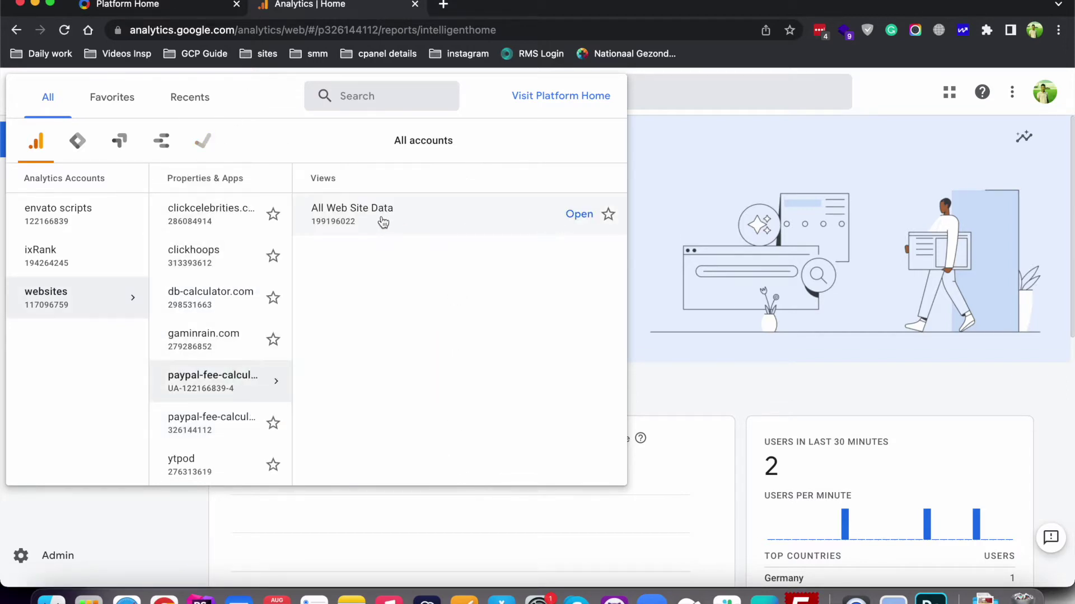
{"action": "left_click", "coordinate": [376, 223]}
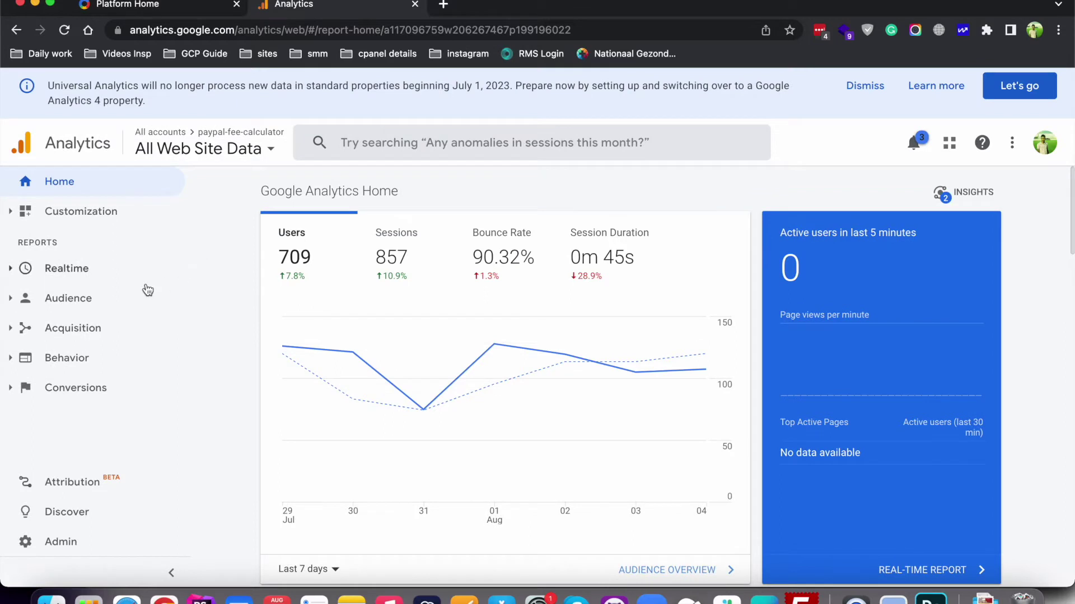
Go to the Admin page for the paypal-fee-calculator property.
{"action": "scroll", "coordinate": [227, 267], "scroll_direction": "down", "scroll_amount": 1}
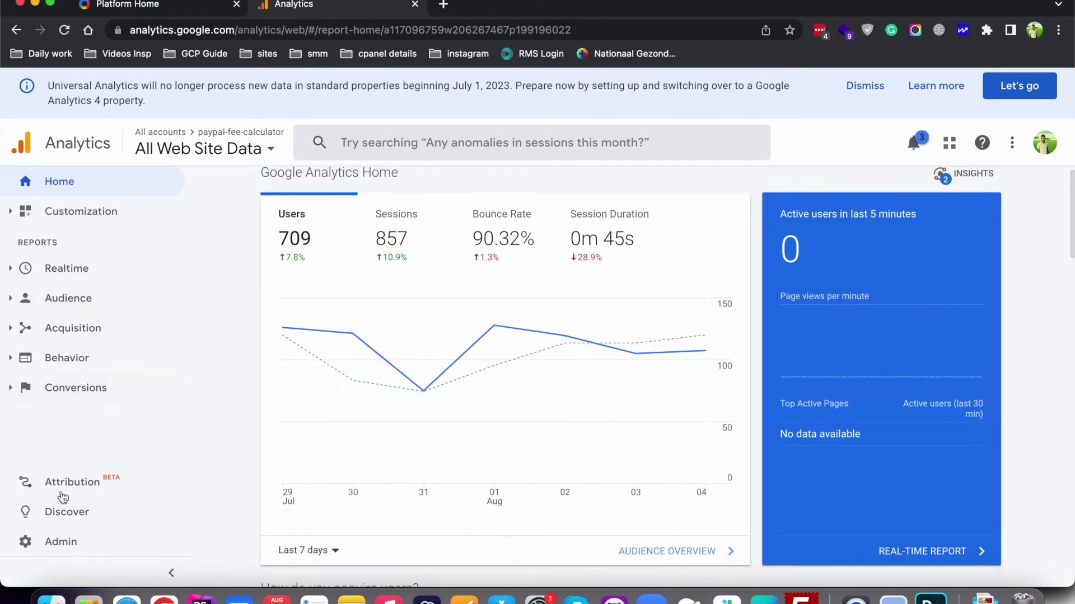
{"action": "left_click", "coordinate": [56, 544]}
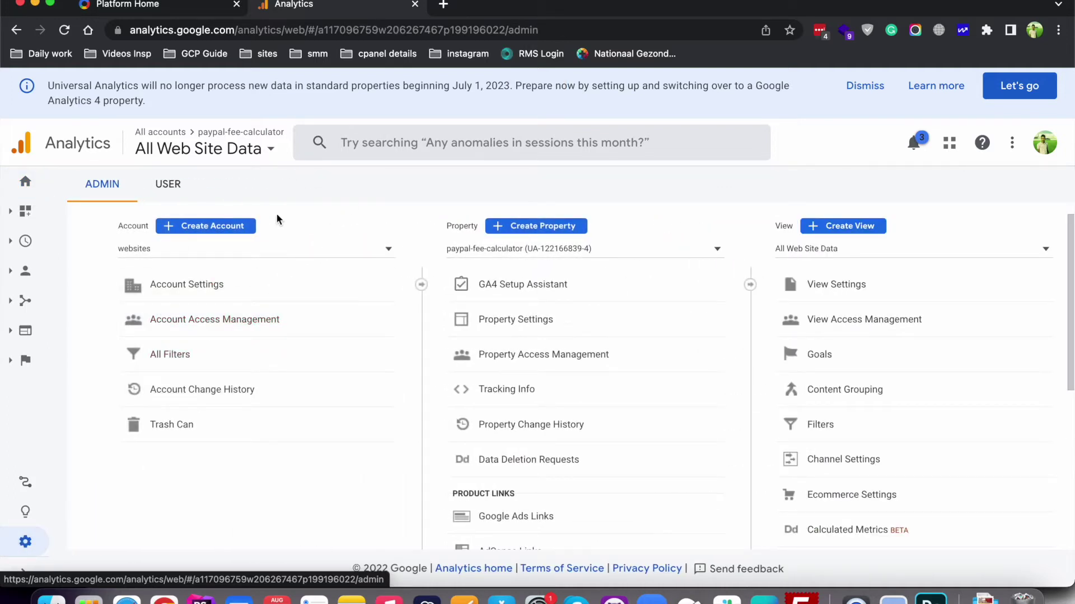
Select the envato scripts account and open its Account Settings.
{"action": "left_click", "coordinate": [144, 255]}
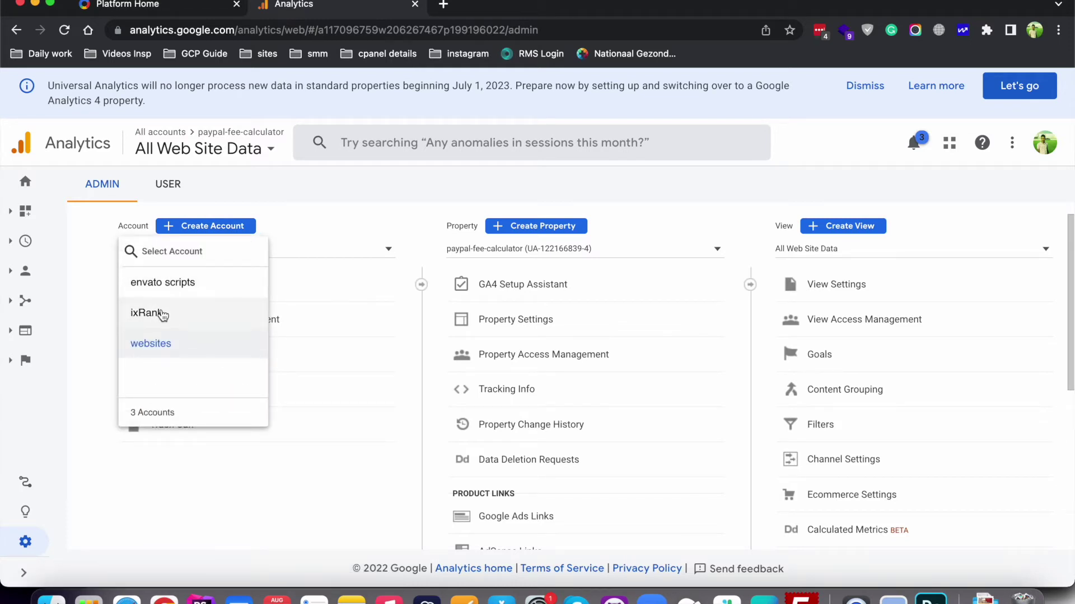
{"action": "left_click", "coordinate": [134, 343]}
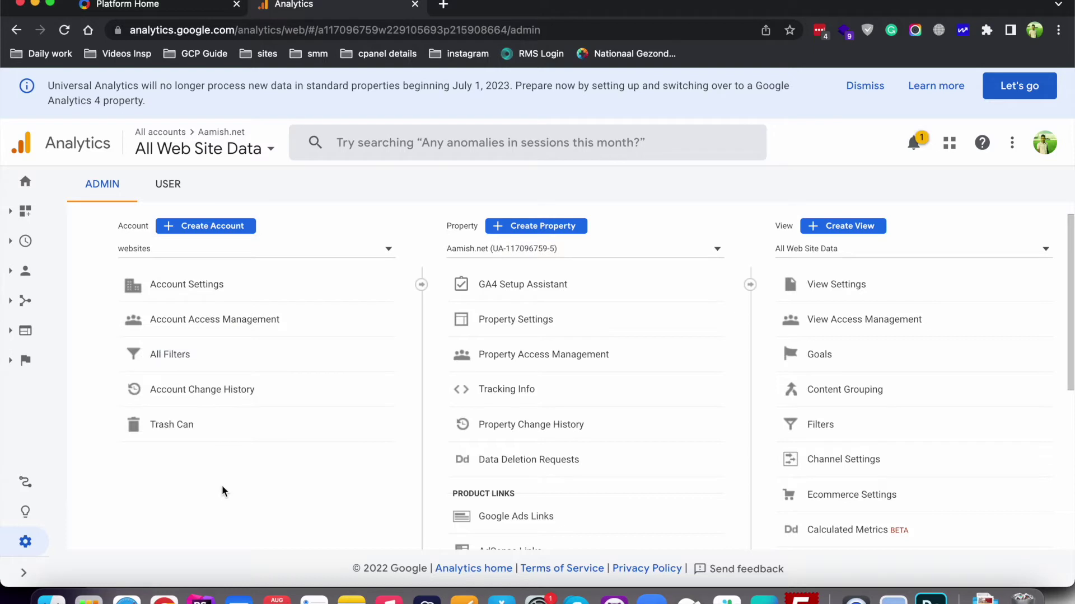
{"action": "left_click", "coordinate": [180, 248]}
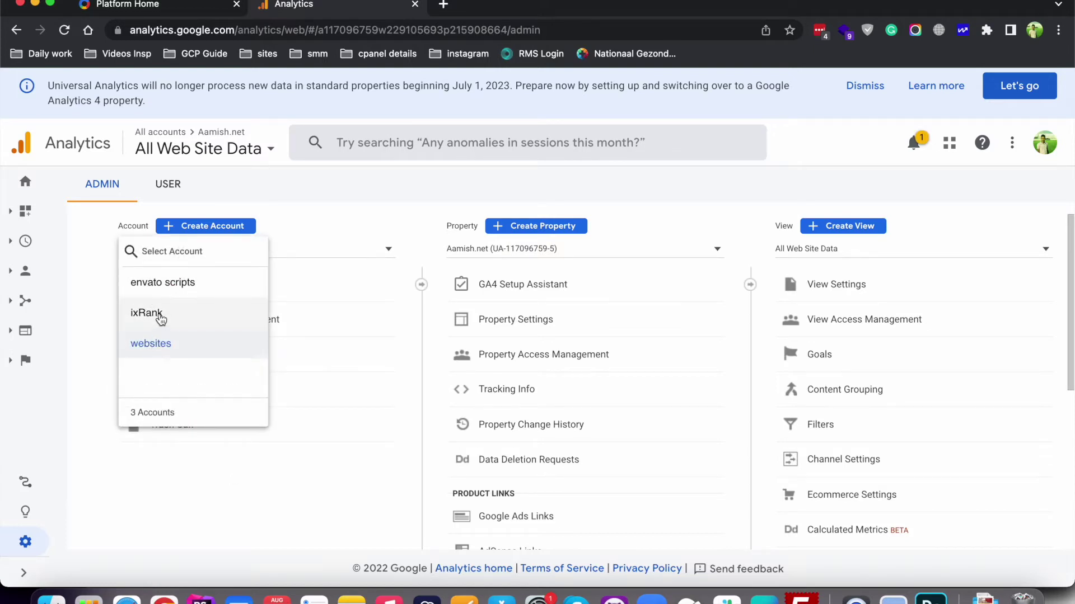
{"action": "left_click", "coordinate": [163, 284]}
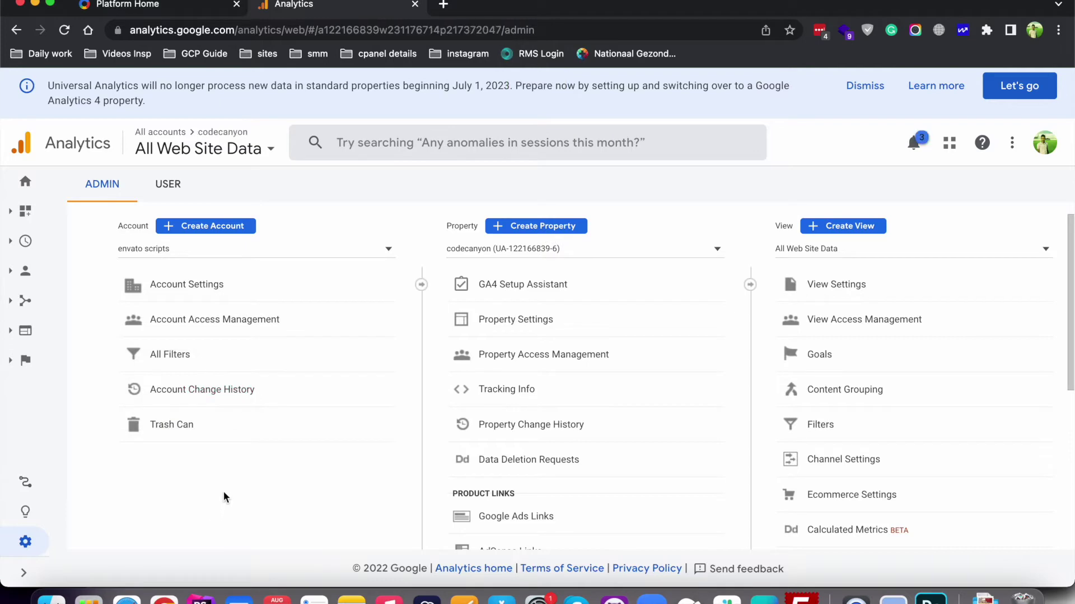
{"action": "left_click", "coordinate": [192, 287]}
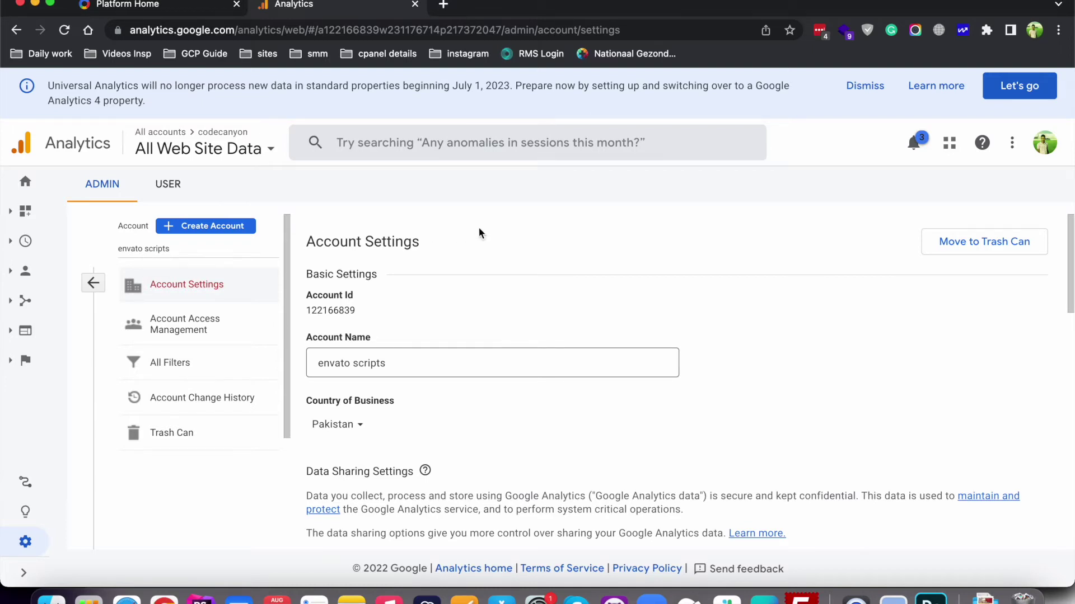
Leave envato scripts Account Settings and return to the Admin columns.
{"action": "left_click", "coordinate": [93, 283]}
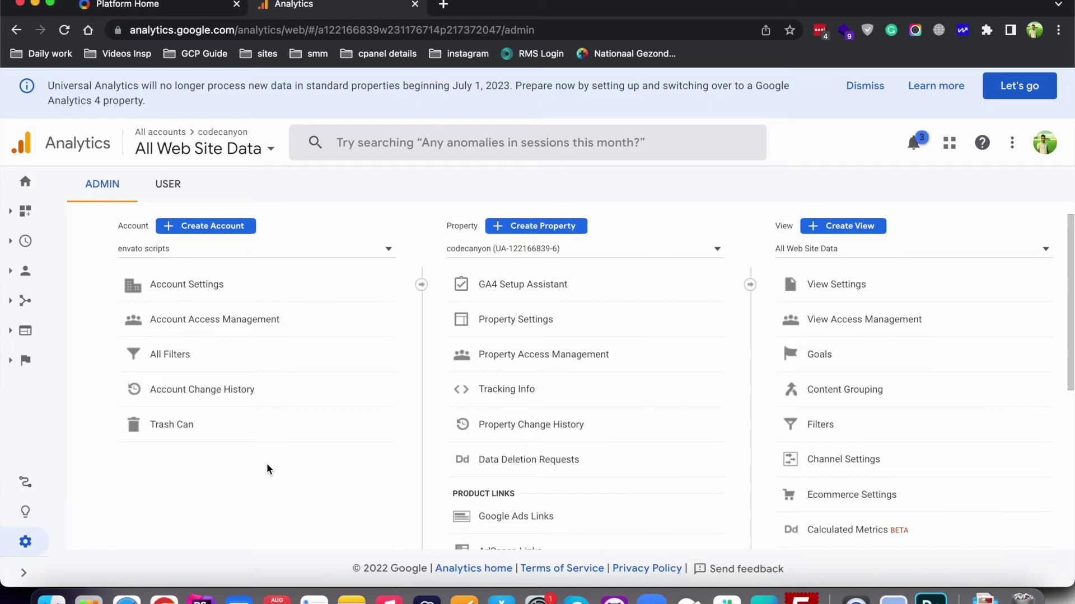
Choose the websites account and its gaminrain.com (279286852) property in Admin.
{"action": "left_click", "coordinate": [173, 246]}
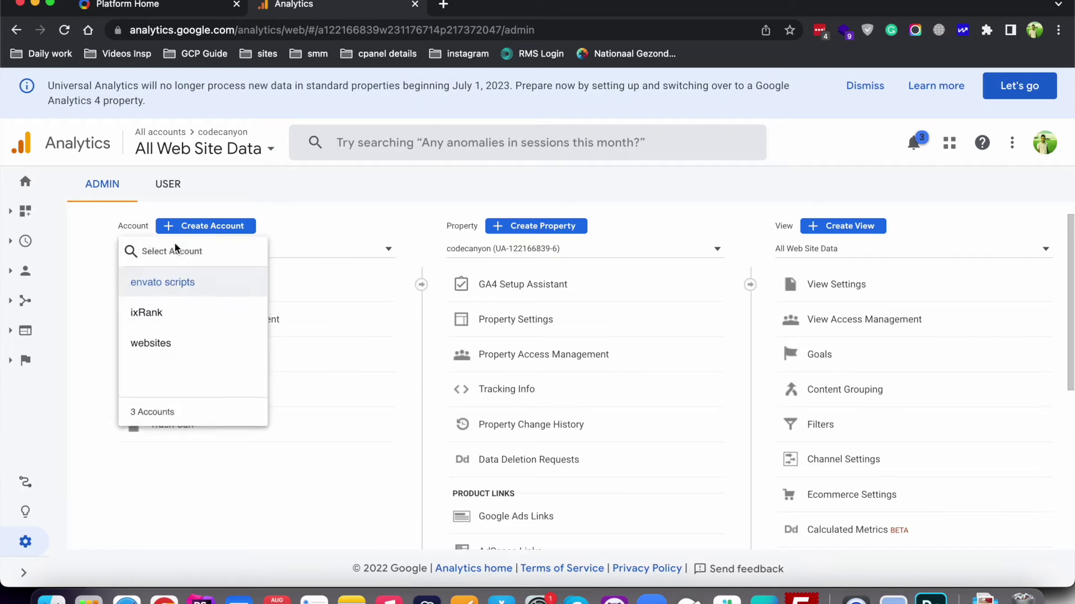
{"action": "left_click", "coordinate": [154, 349]}
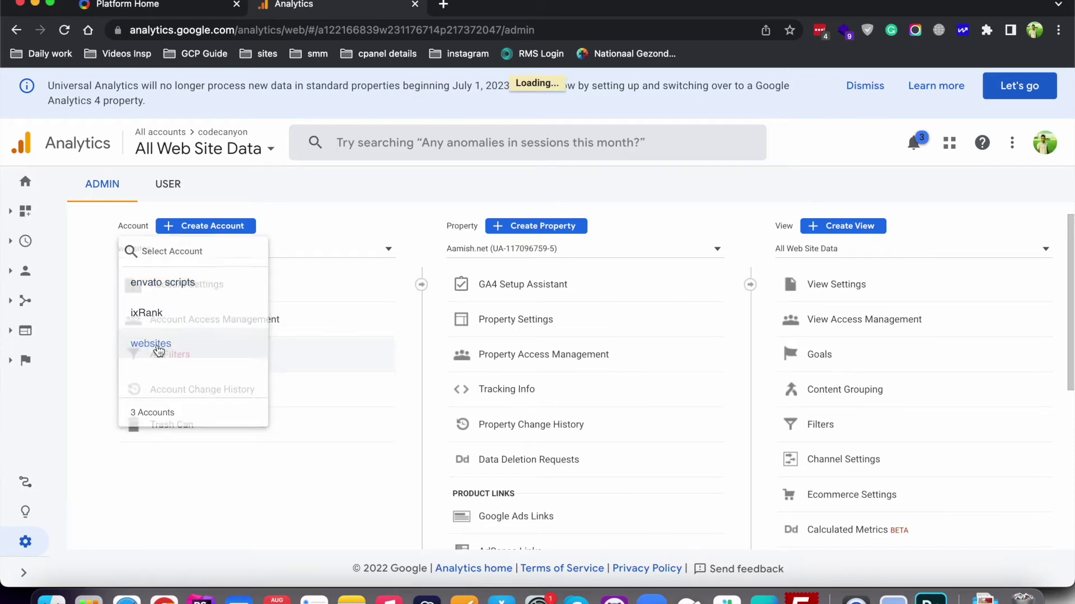
{"action": "left_click_drag", "start_coordinate": [446, 227], "coordinate": [479, 230]}
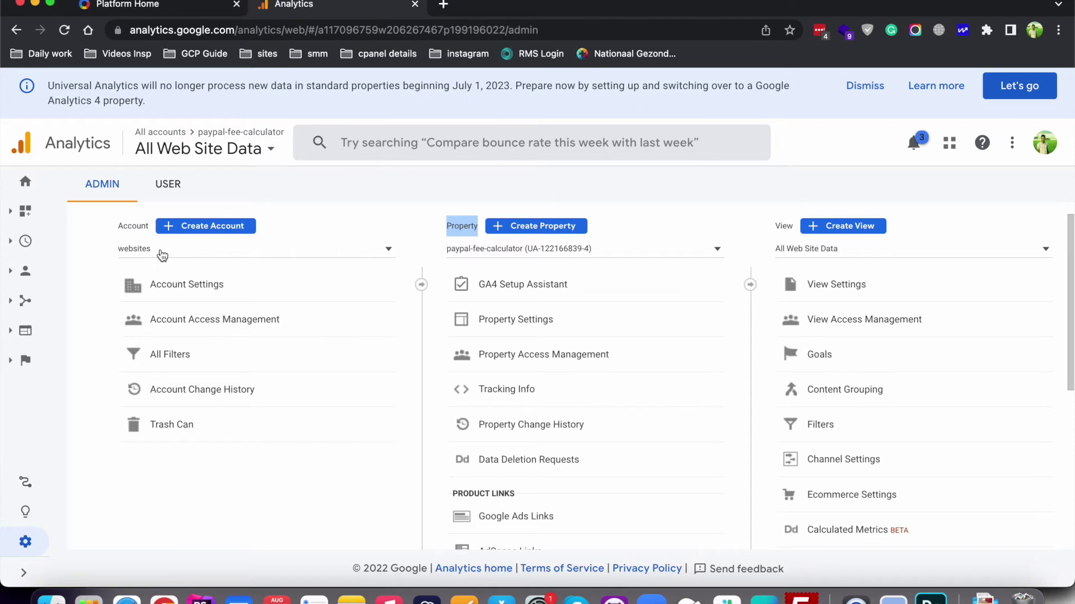
{"action": "left_click", "coordinate": [558, 252]}
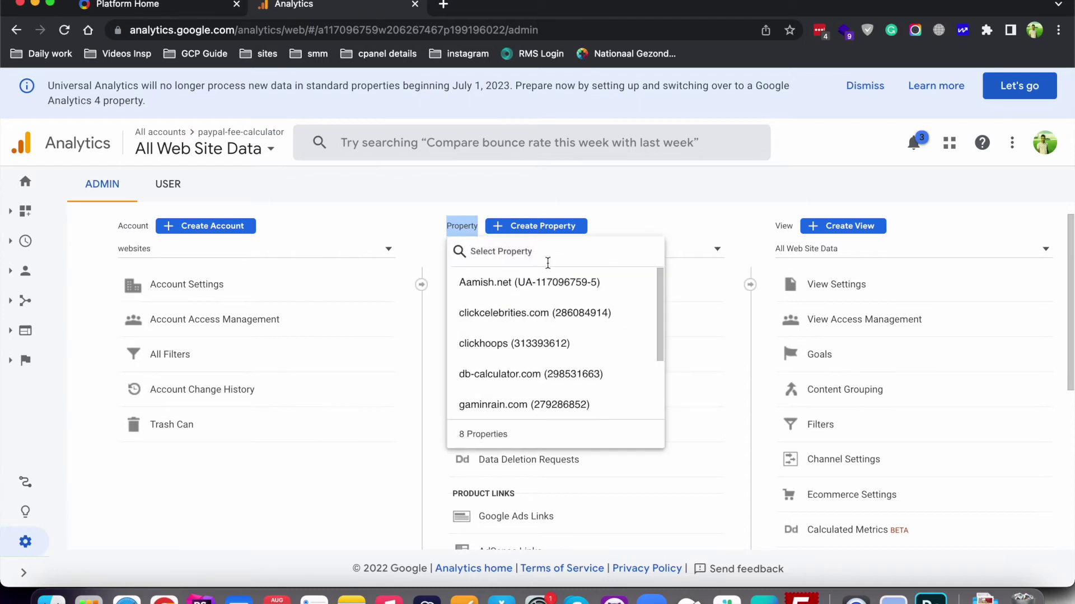
{"action": "left_click", "coordinate": [518, 403]}
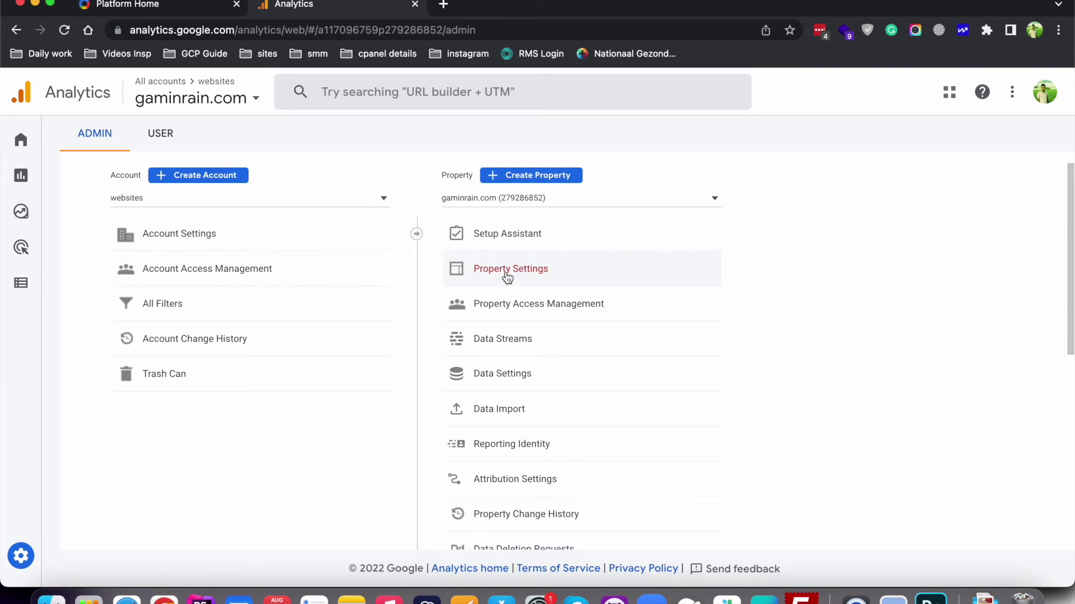
In gaminrain.com's Property Settings, start moving the property to the Trash Can.
{"action": "left_click", "coordinate": [507, 274]}
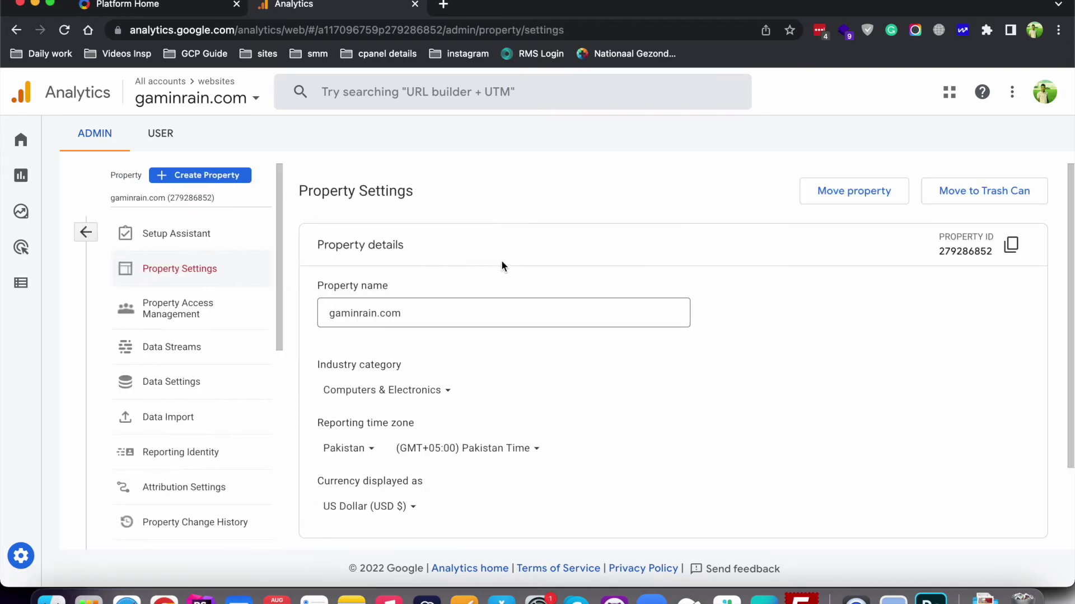
{"action": "left_click", "coordinate": [982, 196]}
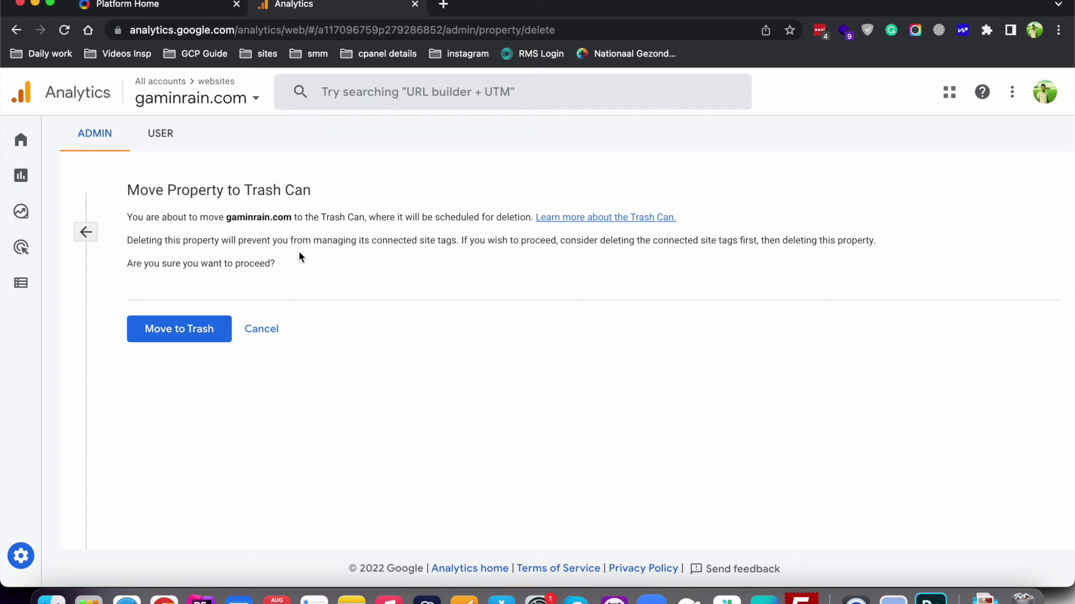
Confirm trashing gaminrain.com and verify it appears struck through in the property lists.
{"action": "left_click", "coordinate": [178, 334]}
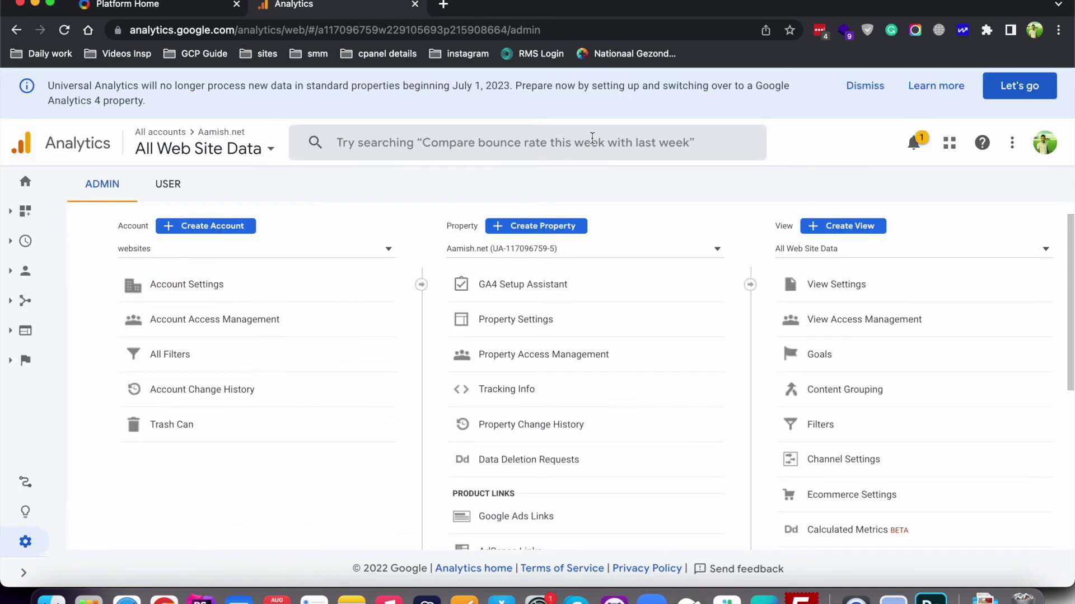
{"action": "left_click", "coordinate": [487, 248]}
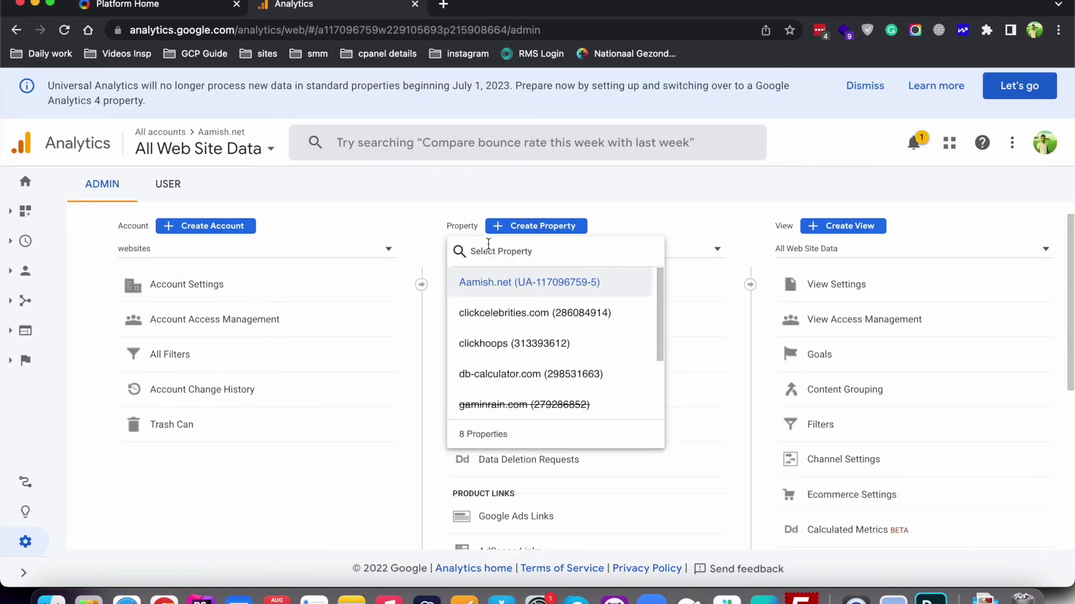
{"action": "scroll", "coordinate": [488, 406], "scroll_direction": "down", "scroll_amount": 1}
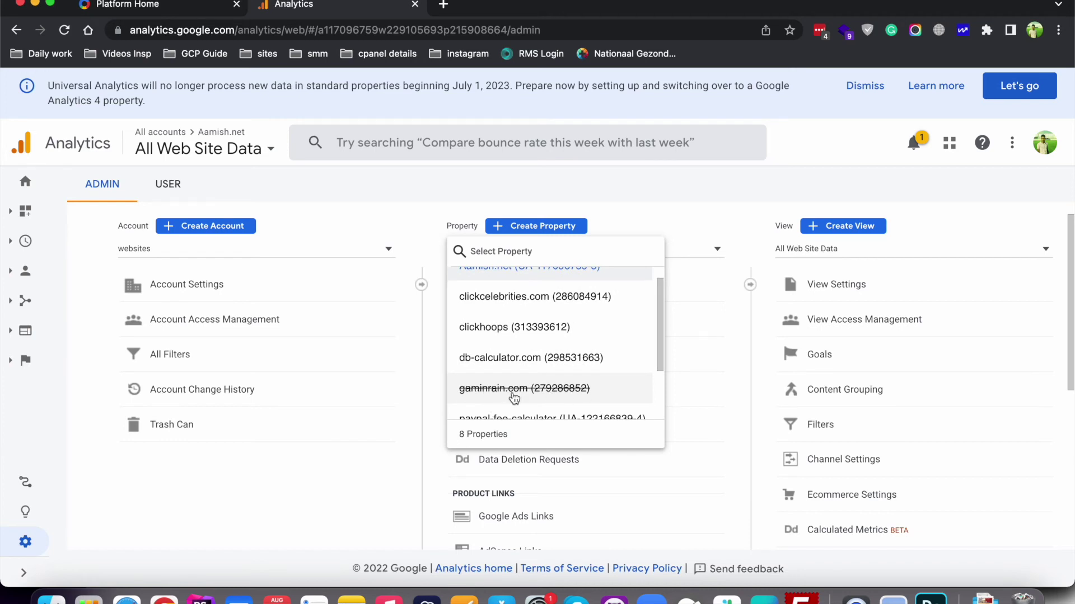
{"action": "left_click", "coordinate": [394, 188]}
{"action": "left_click", "coordinate": [201, 147]}
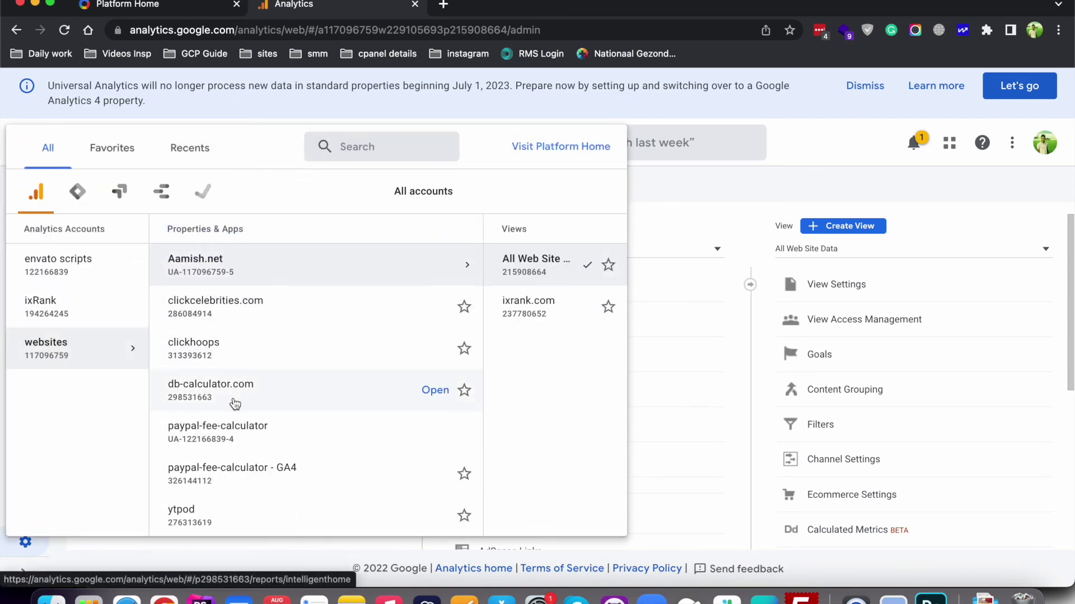
{"action": "left_click", "coordinate": [689, 203]}
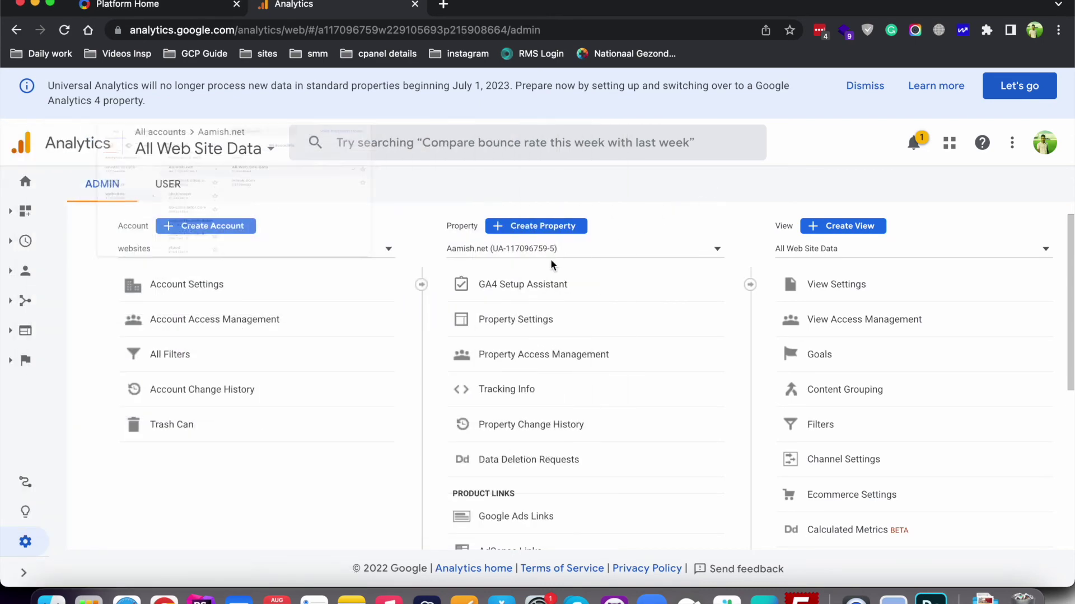
Open the websites account's Trash Can showing gaminrain.com scheduled for deletion September 9, 2022.
{"action": "left_click", "coordinate": [504, 252]}
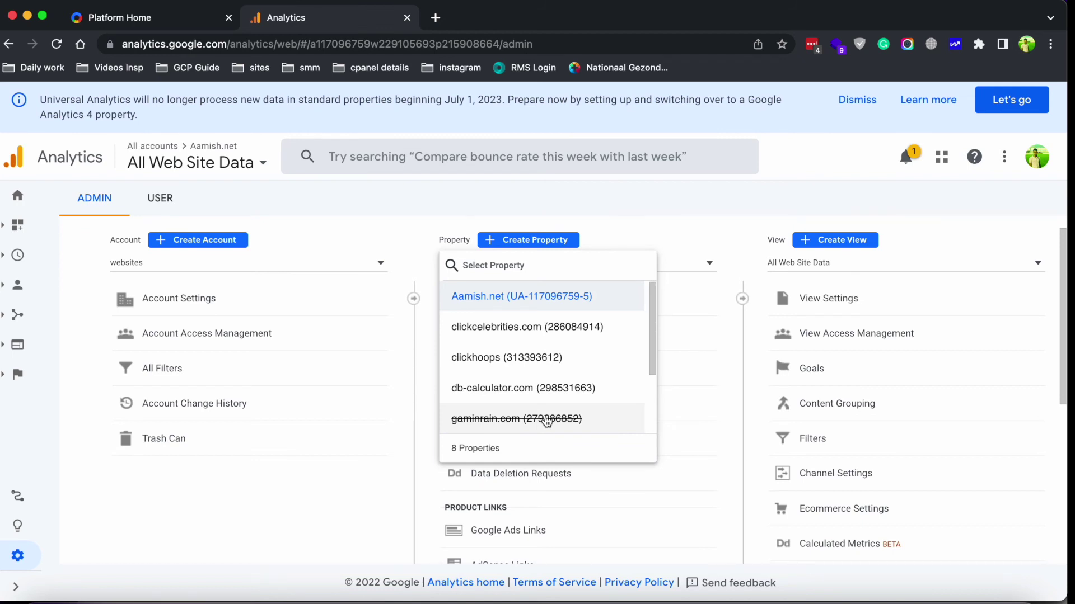
{"action": "left_click", "coordinate": [309, 492]}
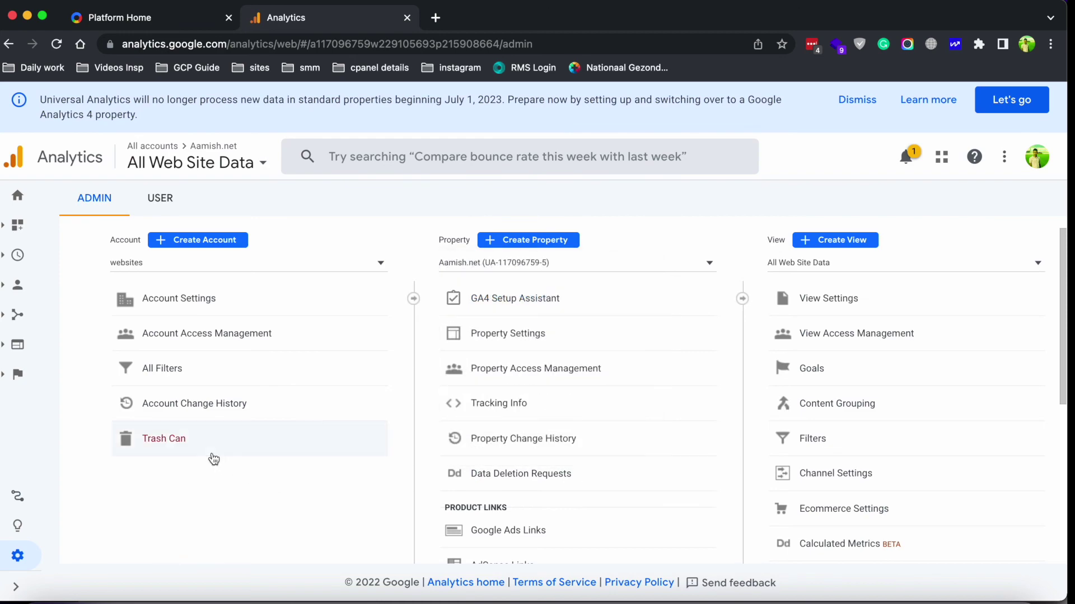
{"action": "left_click", "coordinate": [164, 446]}
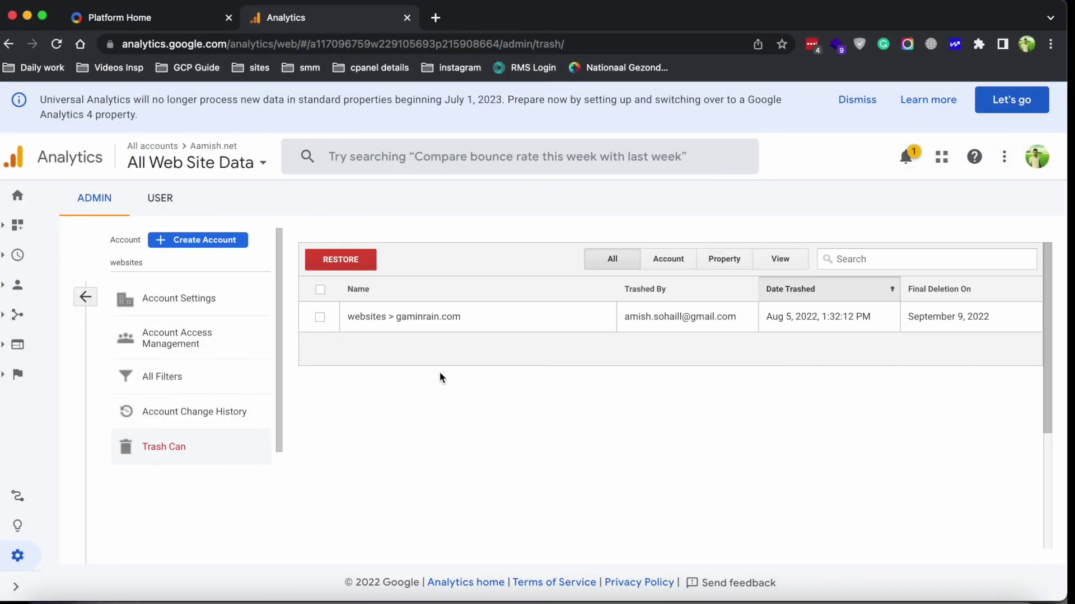